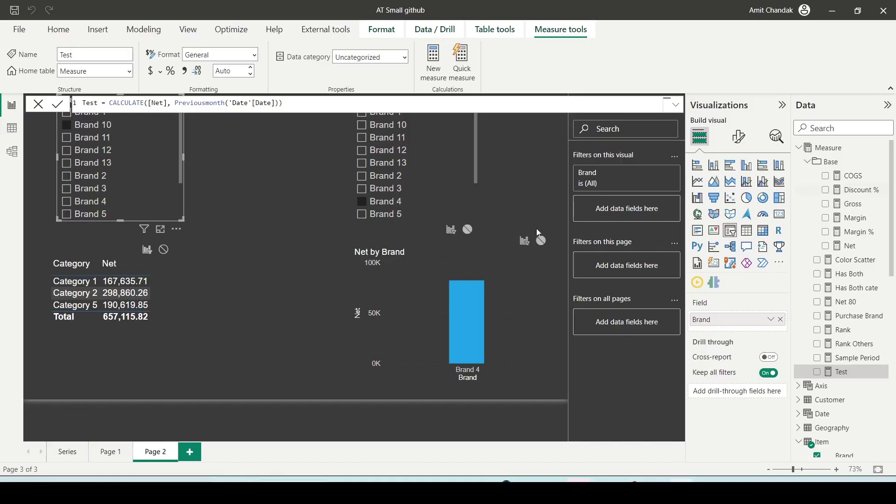
Add a new report page and start a fields parameter named Axis
left_click(190, 452)
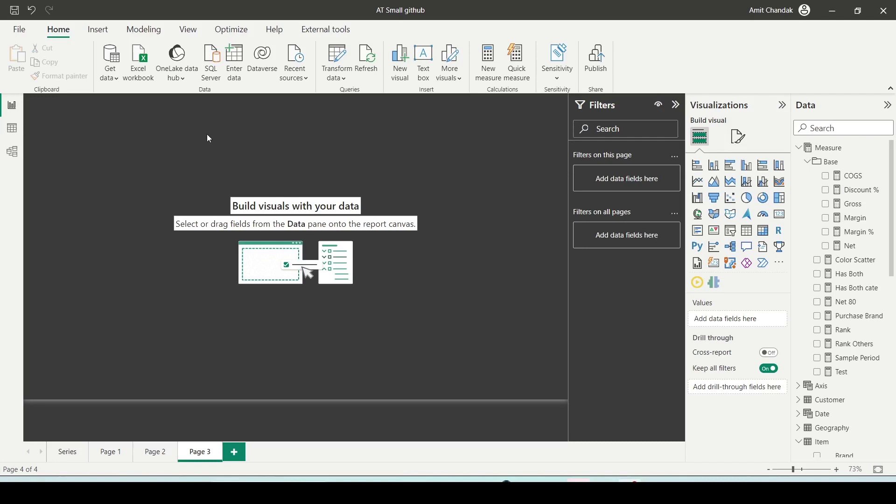
left_click(146, 31)
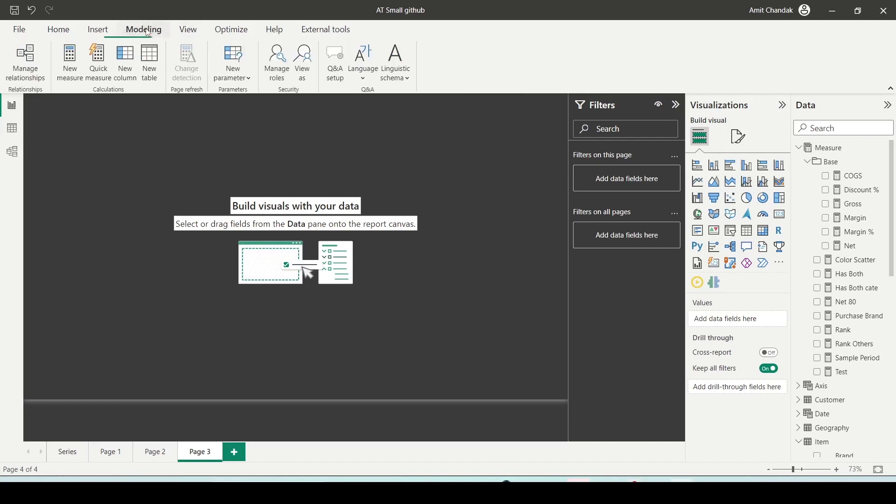
left_click(238, 81)
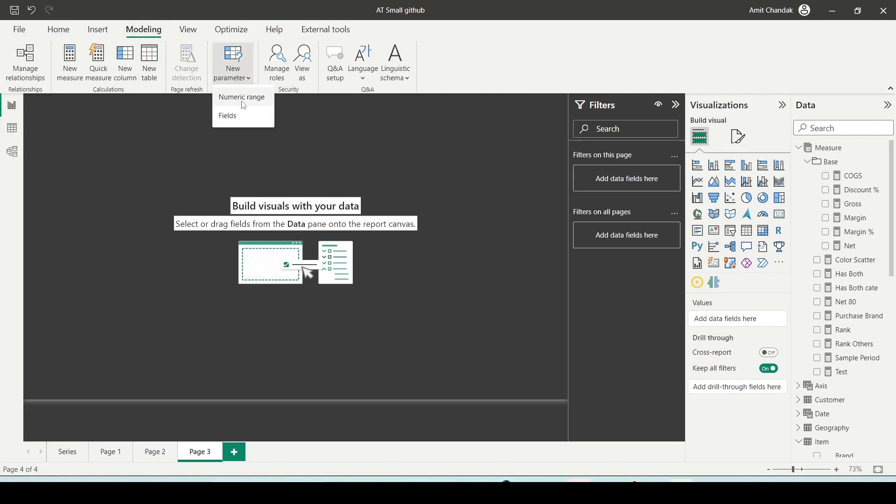
left_click(242, 116)
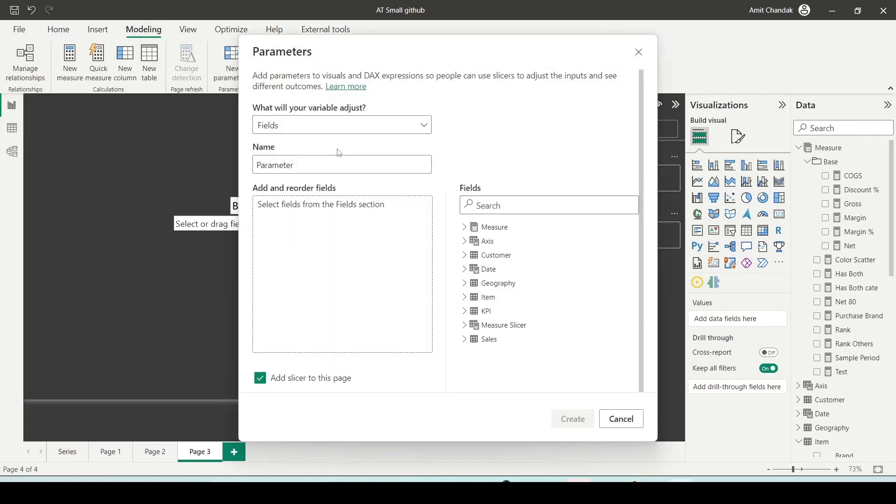
left_click_drag(340, 161, 223, 155)
type("Ax")
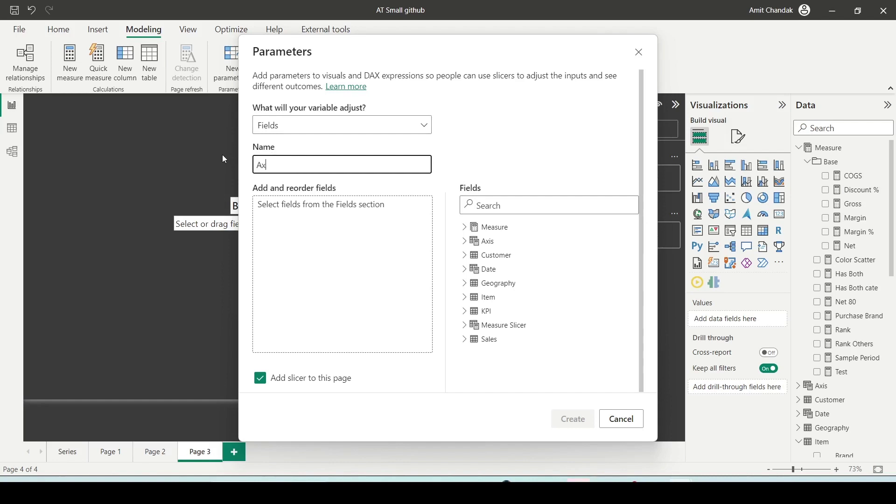
type("is")
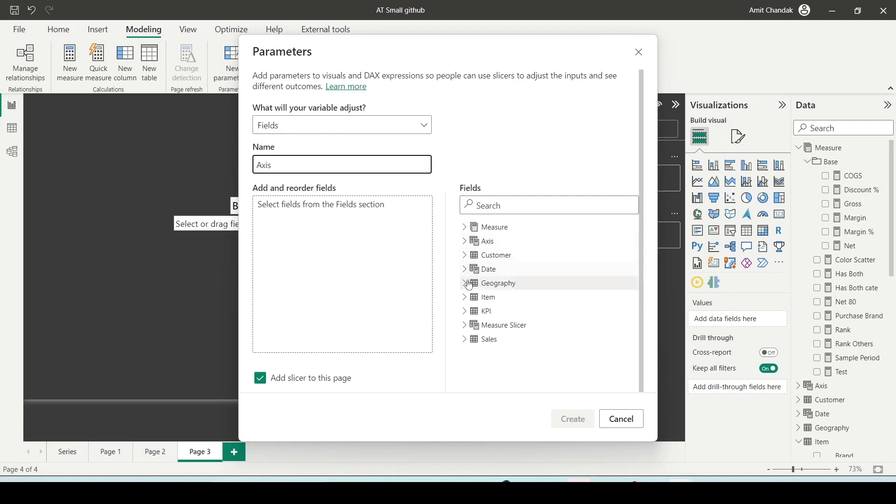
Add Brand, Category, Sub Category, Name, City and State to Axis, and create it with a slicer
left_click(464, 297)
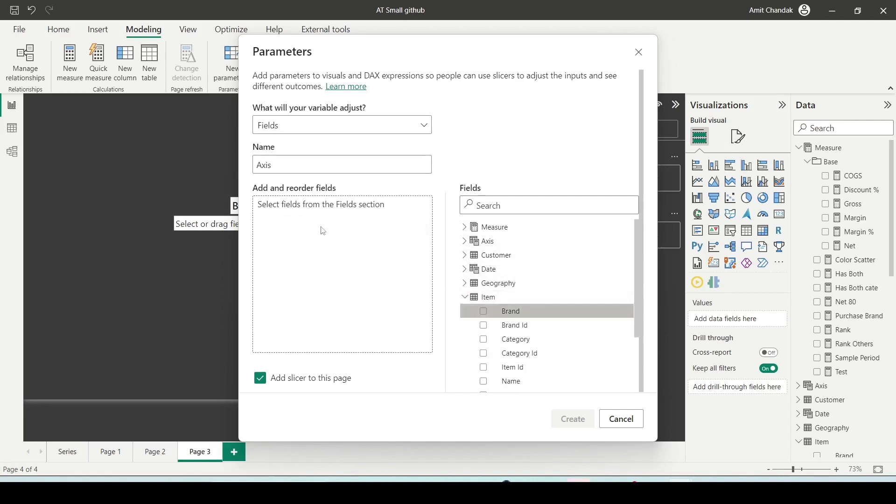
left_click_drag(323, 231, 323, 231)
left_click_drag(501, 340, 310, 268)
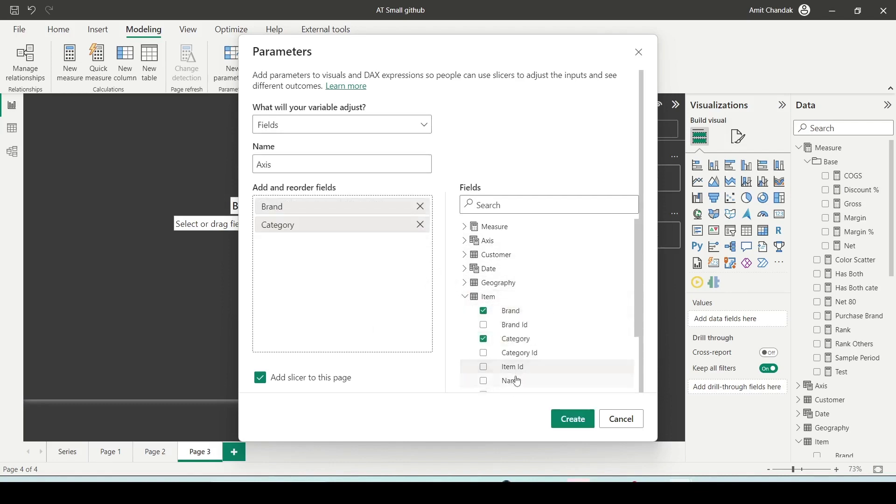
scroll(518, 382, "down", 1)
left_click_drag(513, 369, 338, 294)
left_click(465, 257)
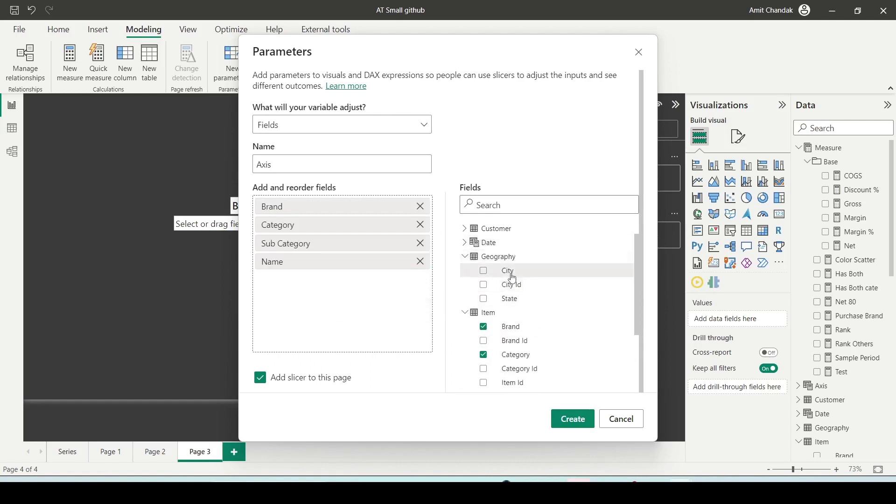
left_click_drag(512, 279, 374, 300)
left_click_drag(510, 299, 340, 303)
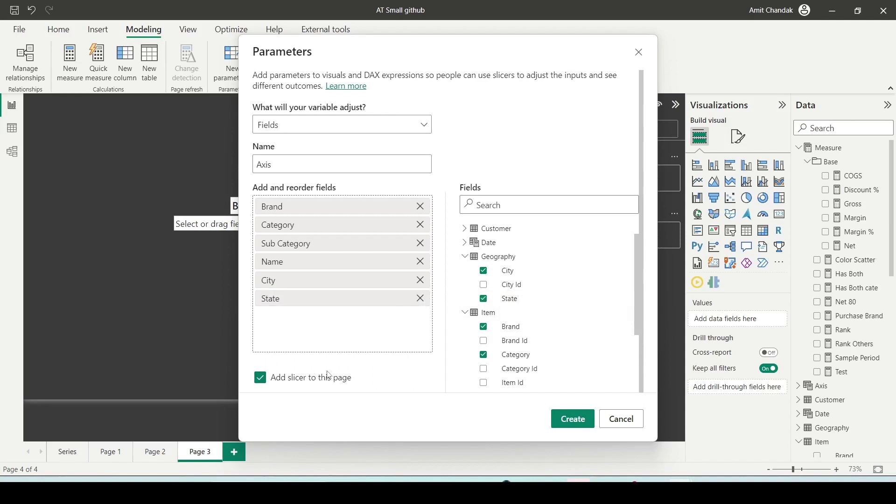
left_click_drag(246, 359, 395, 400)
left_click(572, 419)
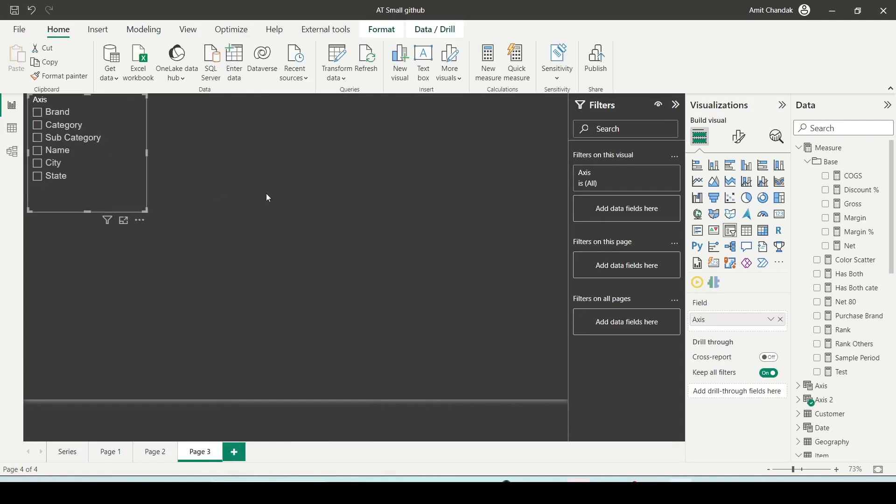
Start a second fields parameter named Measure1
left_click(139, 32)
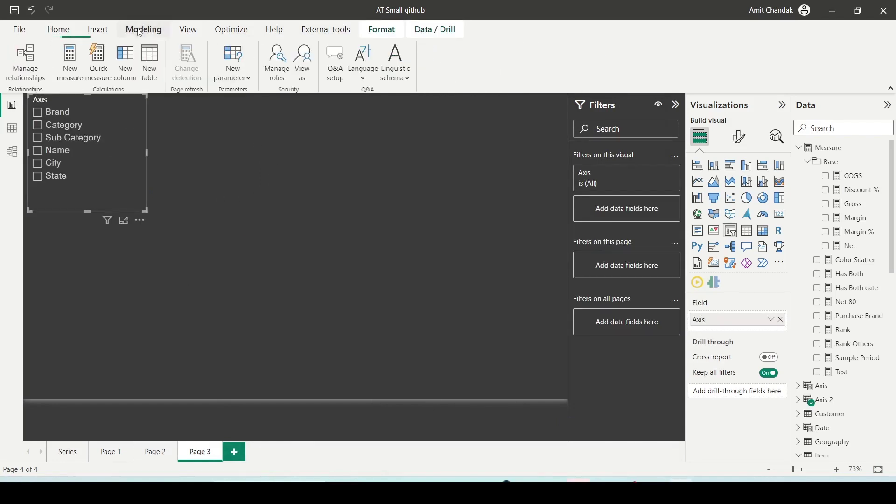
left_click(237, 80)
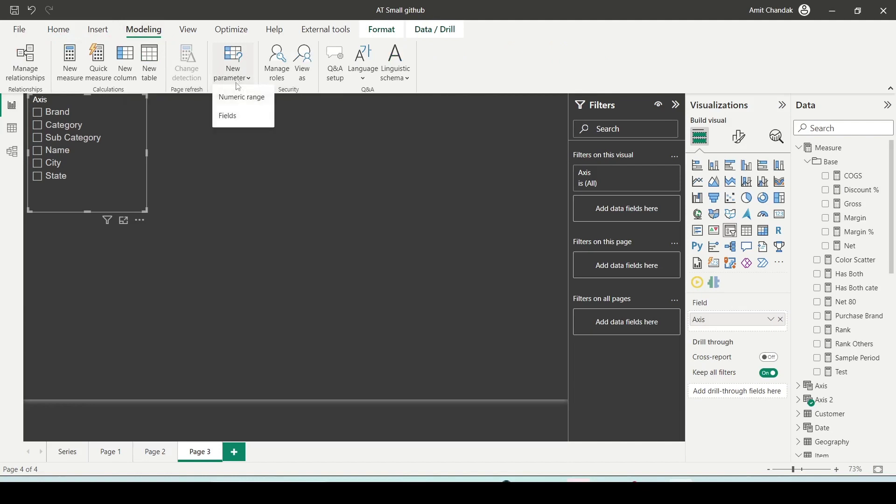
left_click(237, 114)
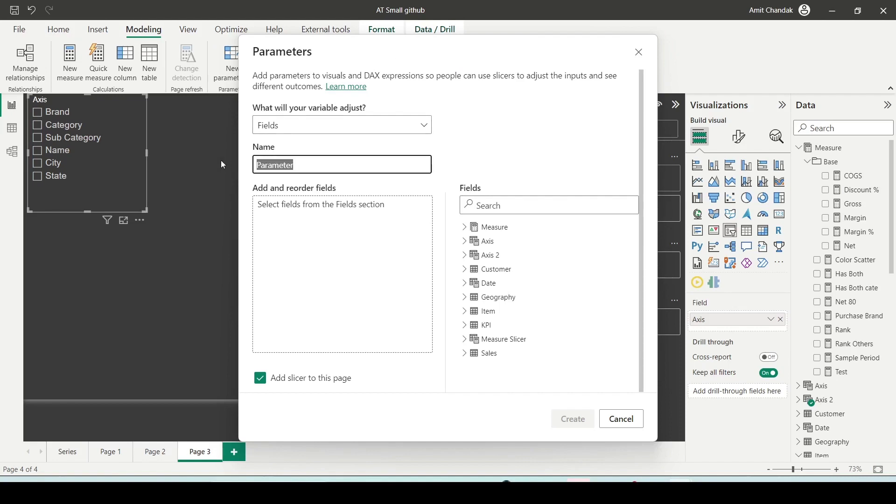
type("Measure")
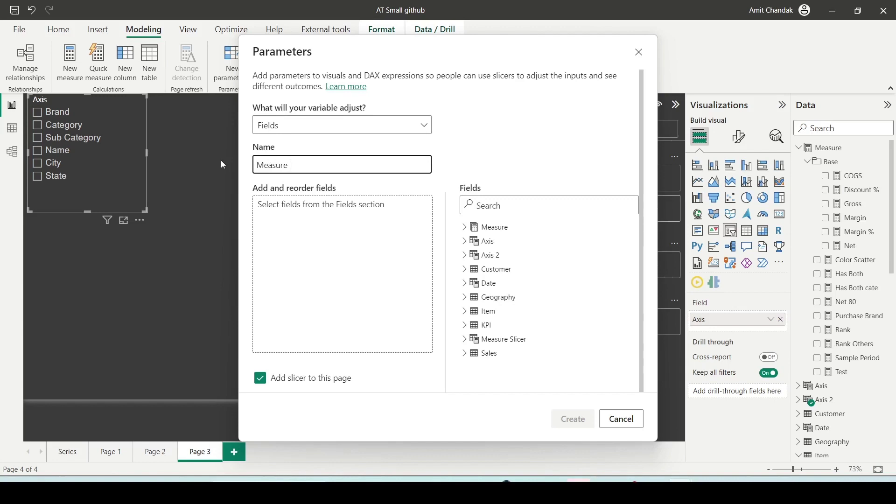
type("1")
Add Net, Gross, COGS, Discount % and Margin % to Measure1 and create it
left_click(471, 228)
scroll(486, 262, "down", 1)
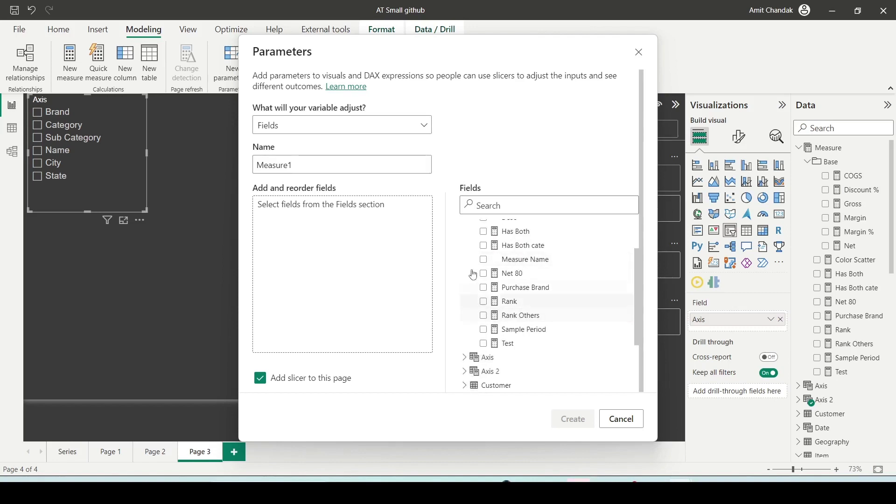
scroll(484, 260, "up", 3)
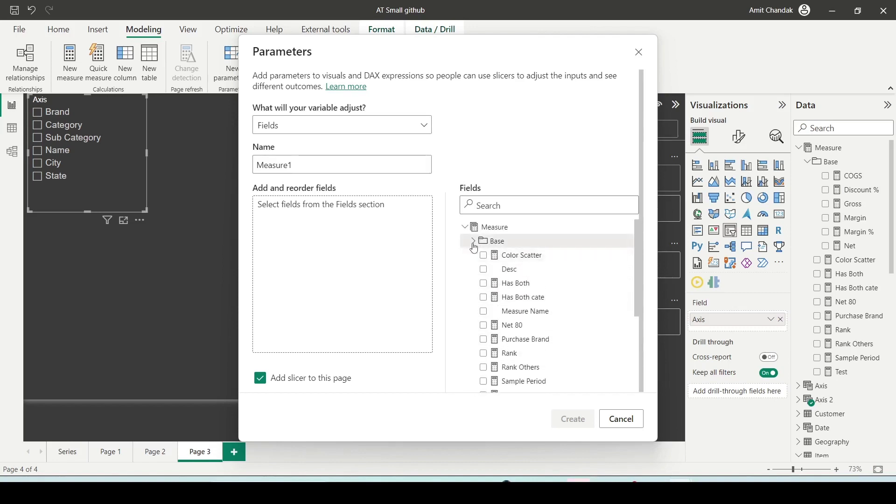
left_click(514, 325)
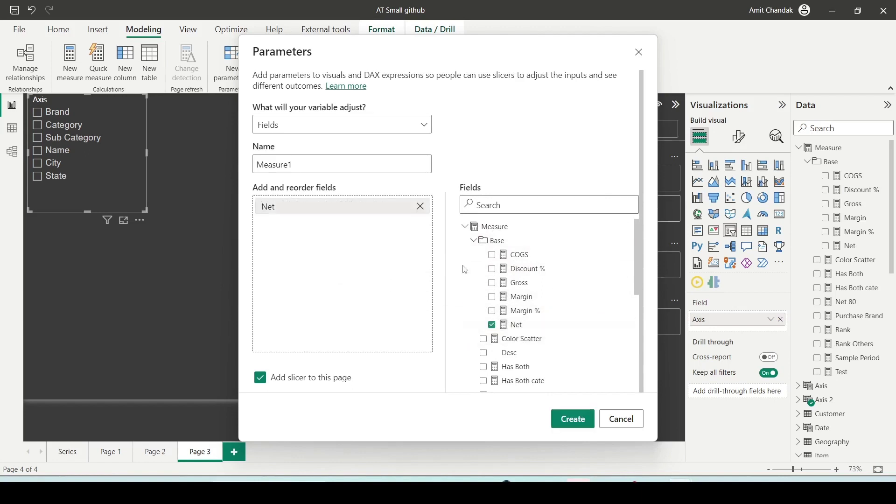
left_click(514, 283)
left_click_drag(511, 255, 392, 270)
left_click_drag(518, 311, 382, 298)
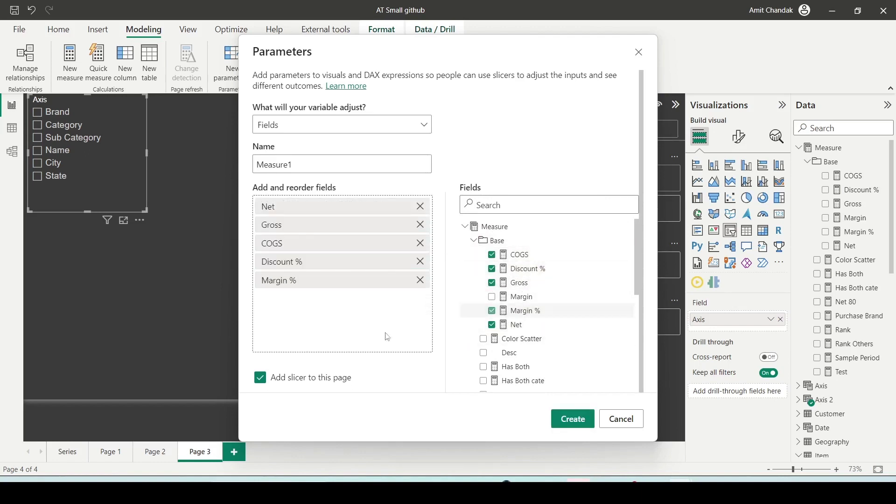
left_click(569, 424)
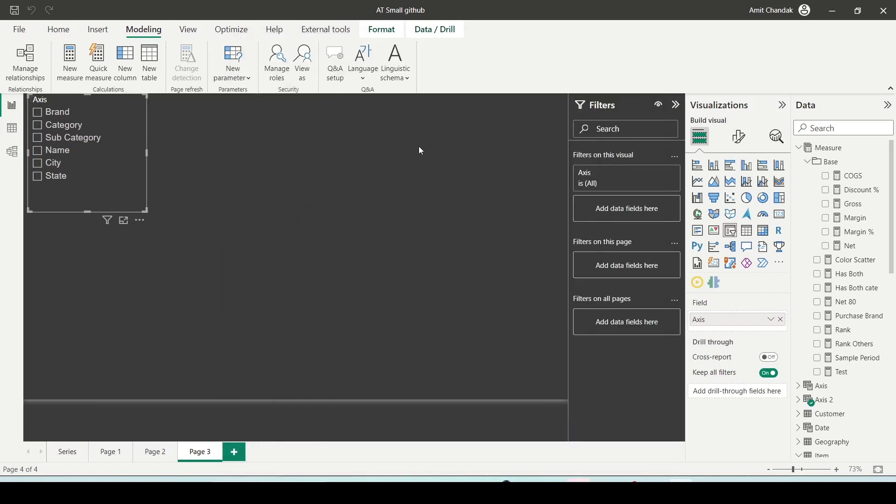
Move the Measure1 slicer to the top right, then add a large clustered column chart below the slicers
left_click_drag(100, 243, 508, 125)
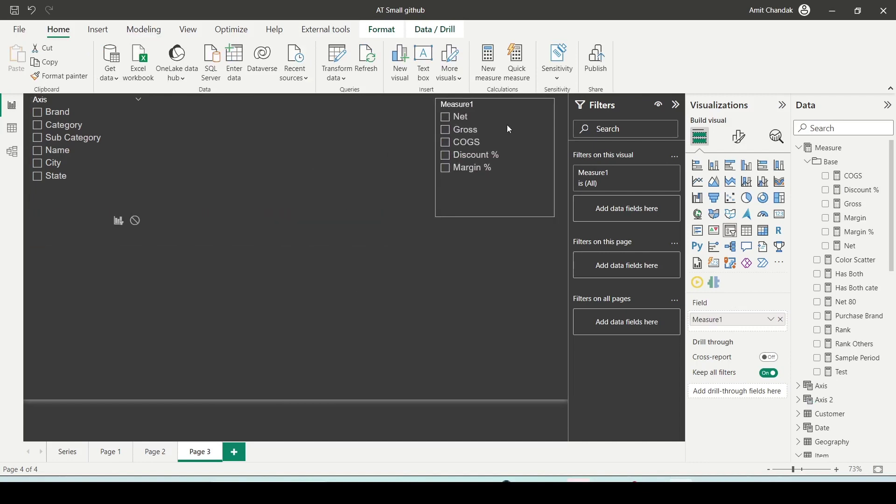
left_click(243, 250)
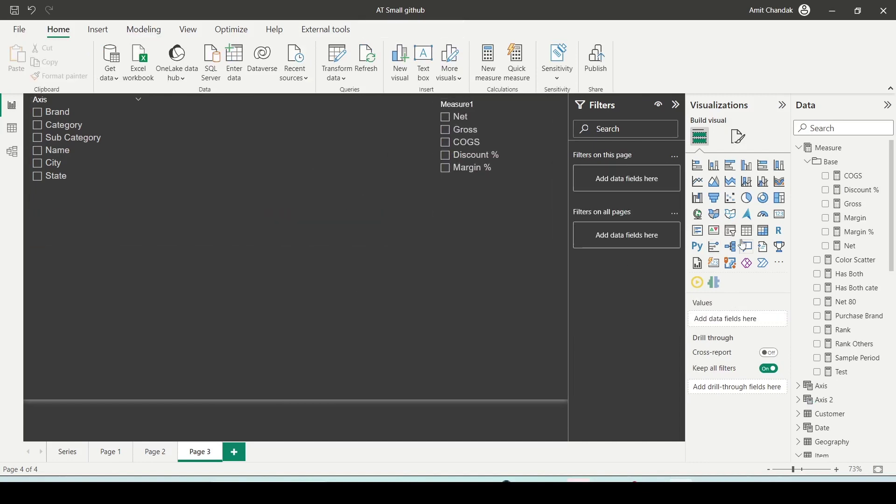
left_click(749, 172)
left_click_drag(145, 270, 208, 269)
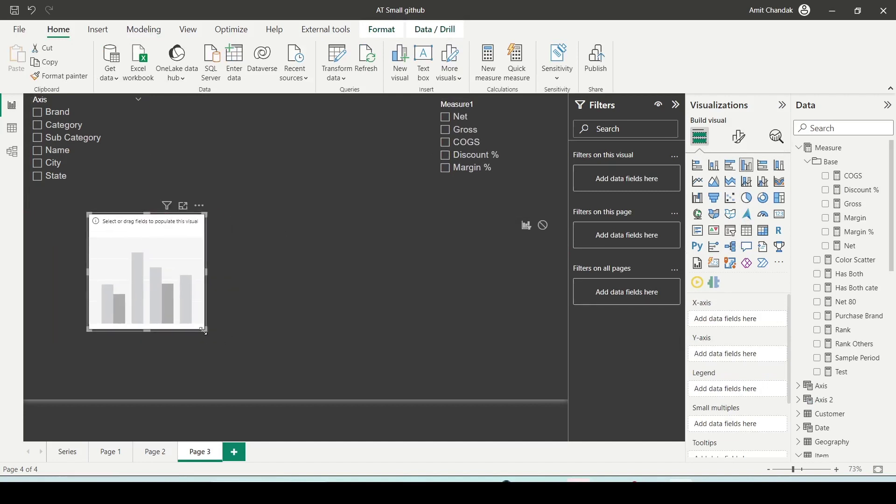
left_click_drag(203, 331, 489, 398)
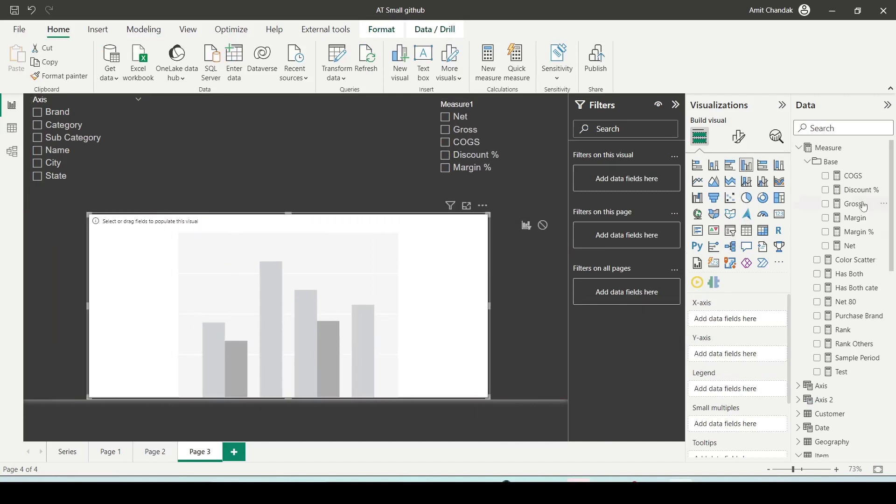
Put the Axis field parameter on the chart's x-axis and choose Brand in the Axis slicer
left_click(798, 148)
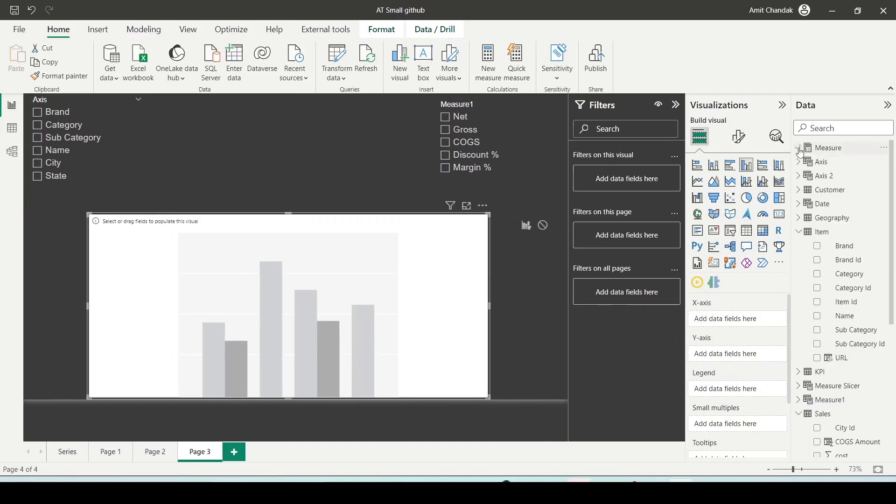
left_click(799, 176)
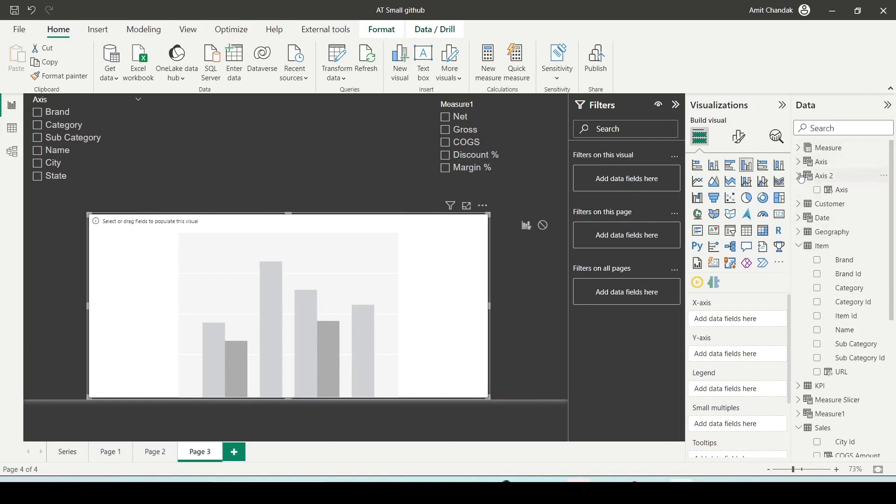
left_click_drag(840, 190, 737, 317)
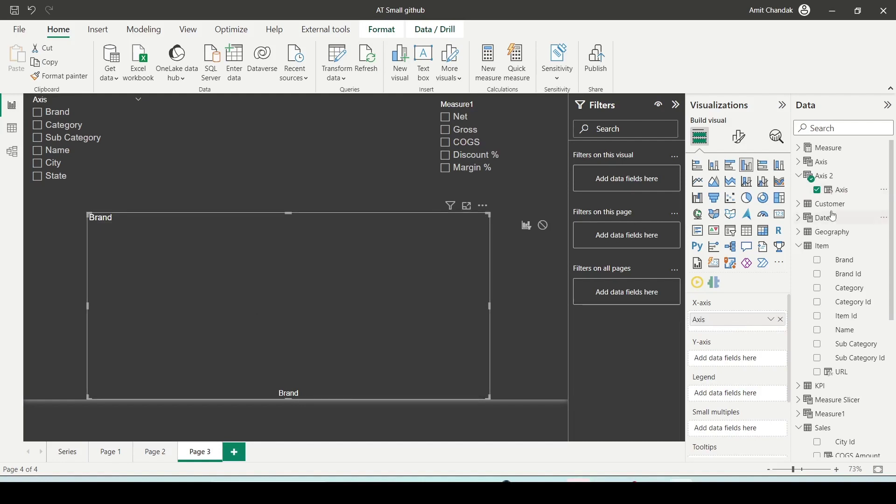
left_click(107, 123)
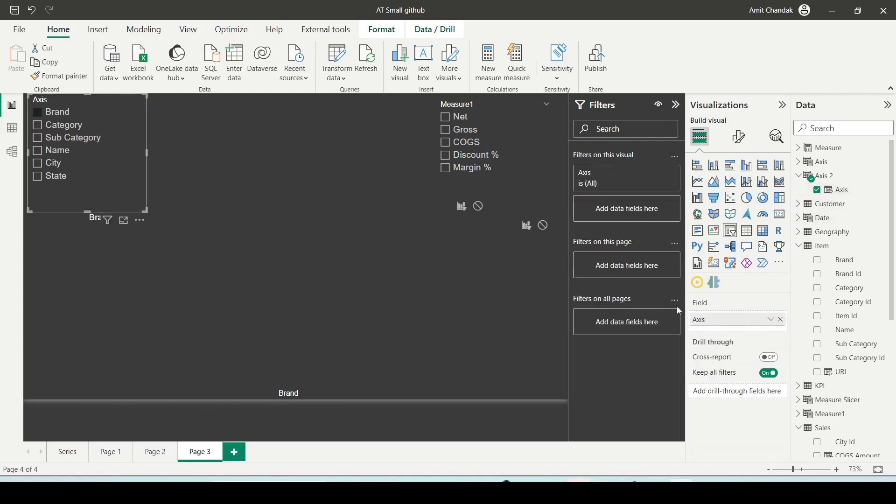
Plot the Measure1 parameter as the chart's y-axis values
left_click(265, 331)
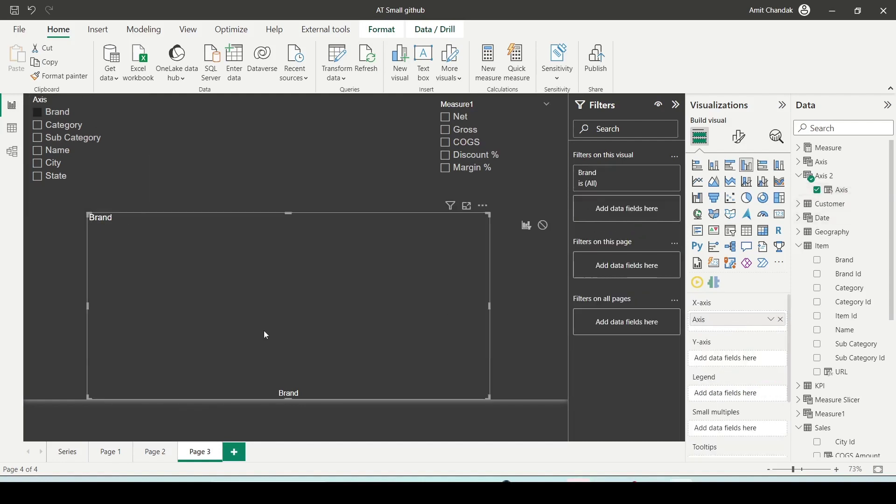
scroll(839, 204, "down", 1)
scroll(838, 204, "down", 5)
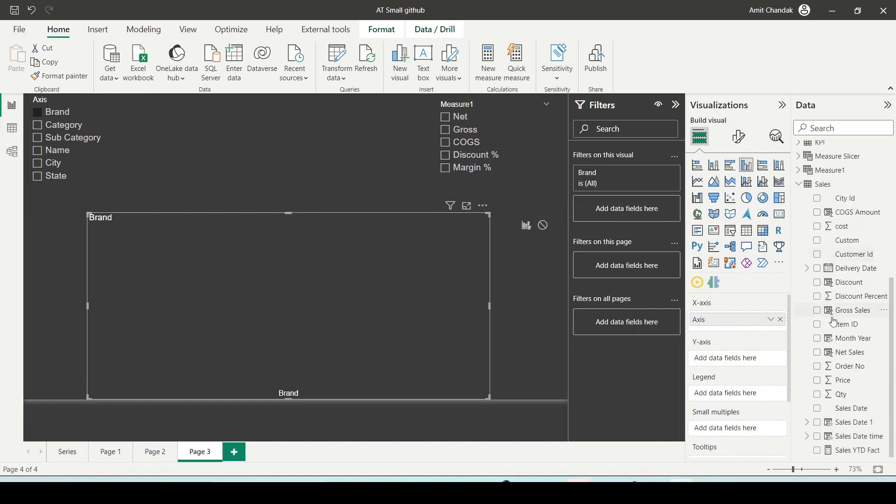
scroll(811, 253, "up", 3)
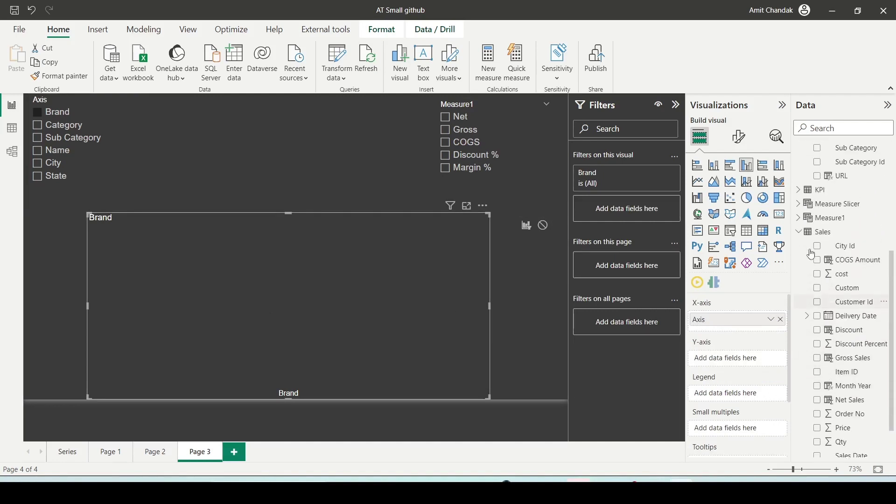
left_click(798, 218)
left_click_drag(844, 232, 742, 364)
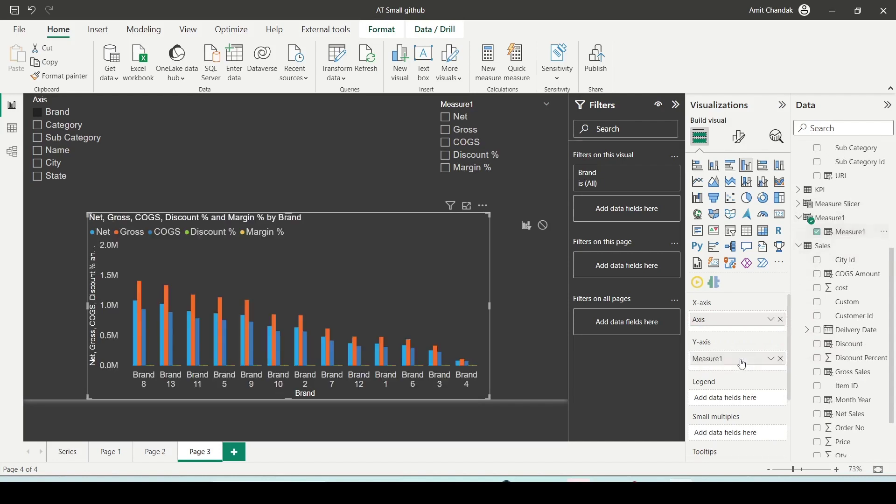
Show only Net, stepping the Axis slicer through Category, Sub Category, Name and City
left_click(449, 120)
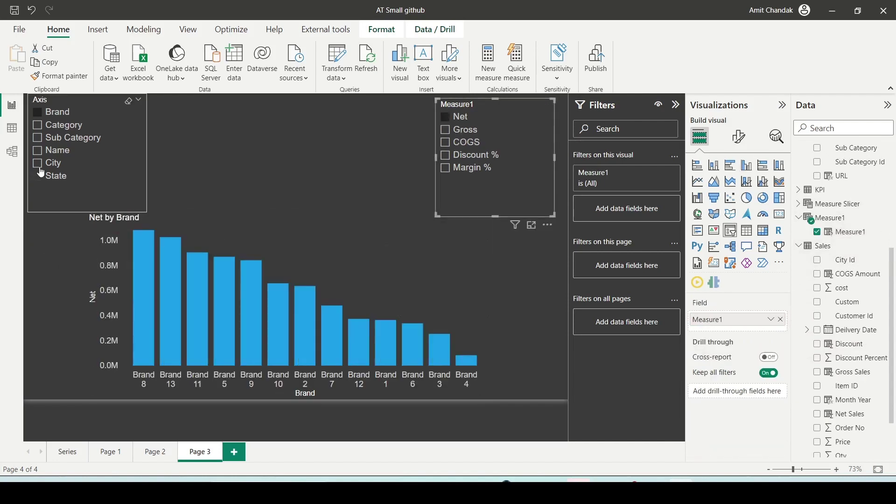
left_click(38, 126)
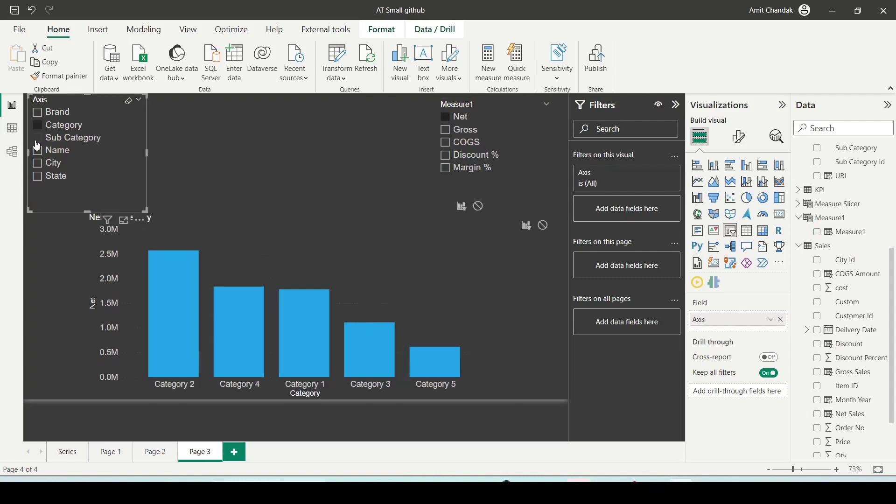
left_click(38, 139)
left_click(37, 150)
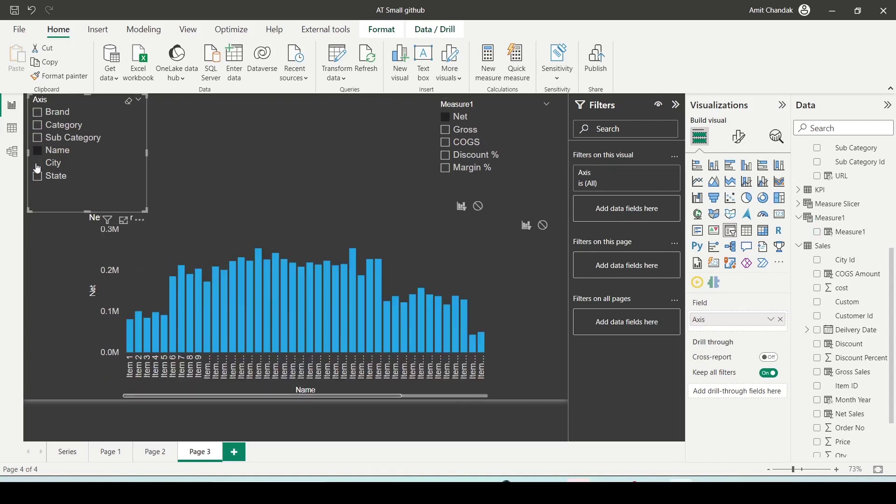
left_click(37, 165)
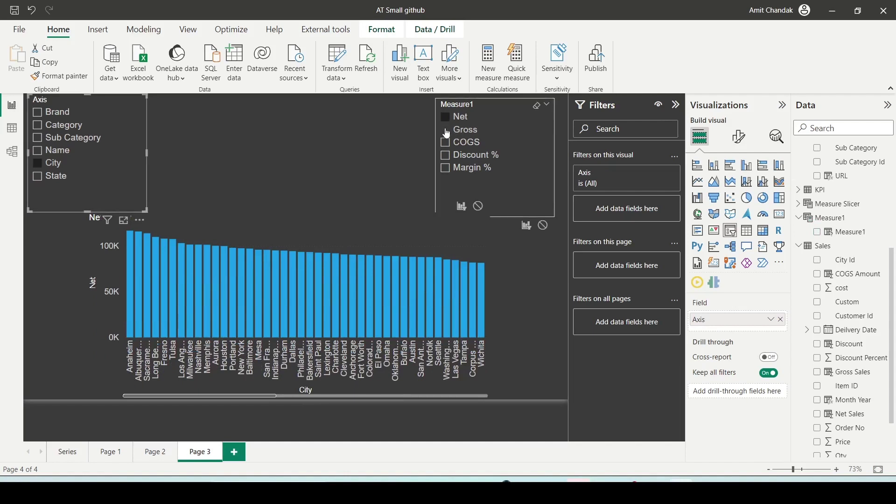
Cycle the Measure1 slicer through Gross, COGS and Discount %, ending on Margin %
left_click(446, 131)
left_click(447, 142)
left_click(446, 155)
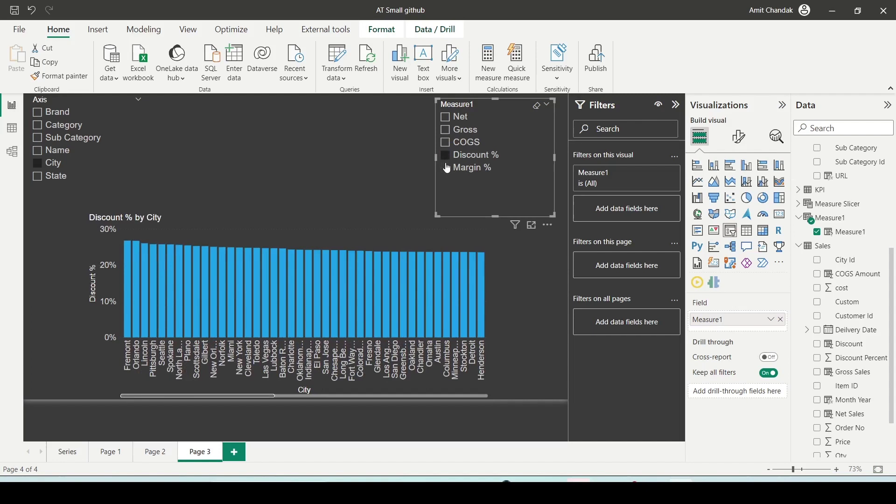
left_click(447, 169)
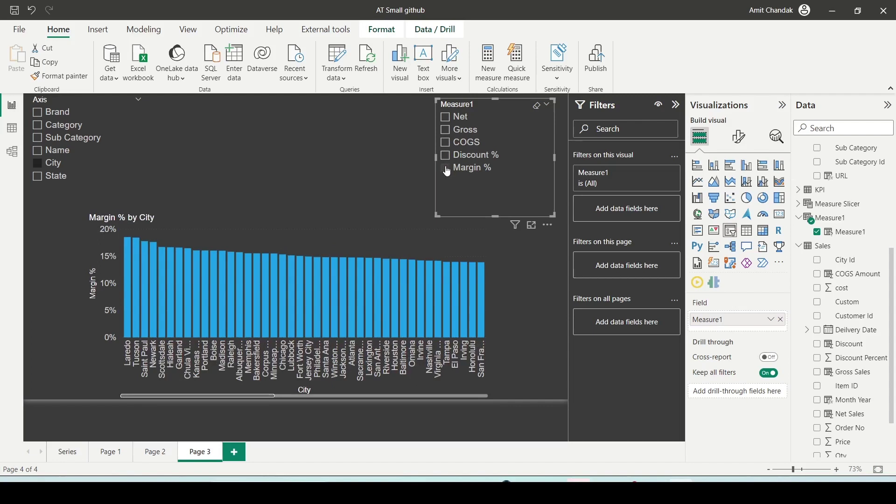
left_click(445, 169)
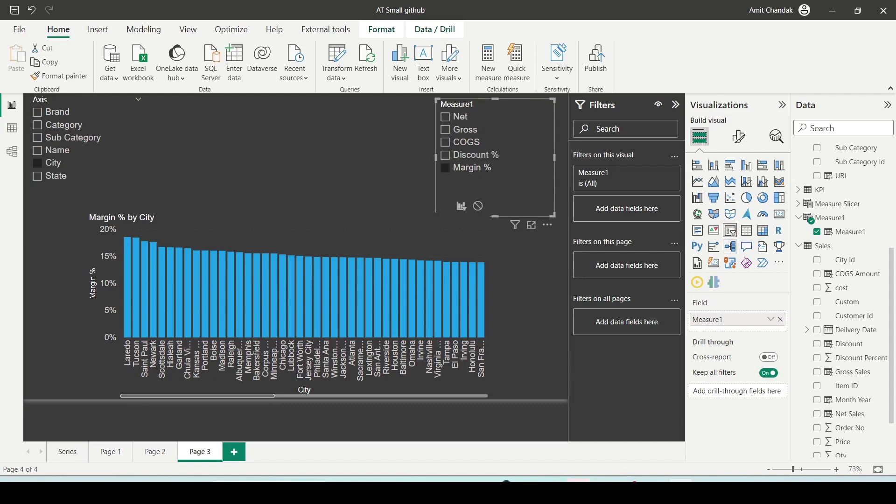